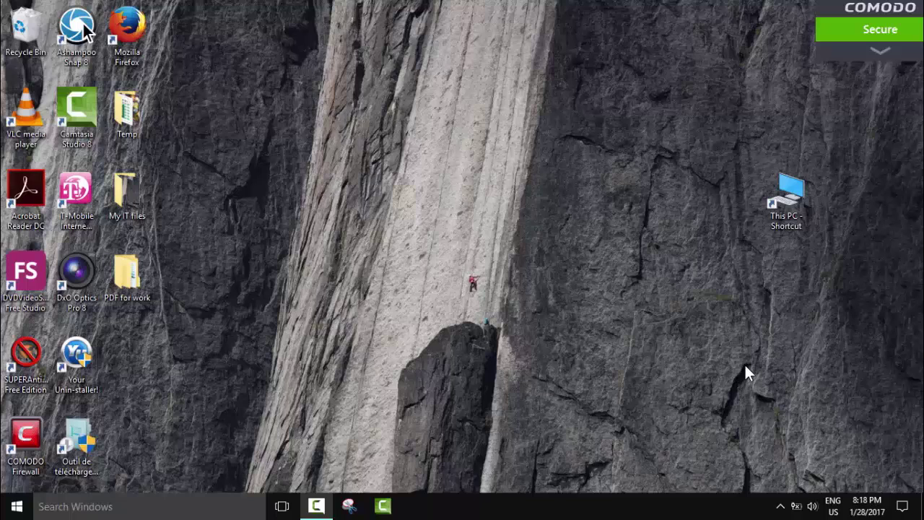
# In This PC, rename the BOSSTED 2 (F:) USB drive to Test
pyautogui.doubleClick(781, 201)
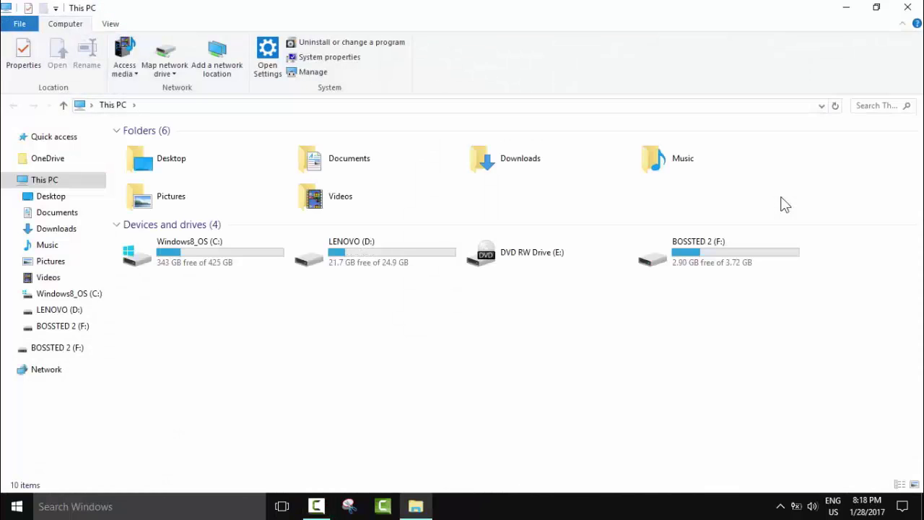
pyautogui.click(708, 247)
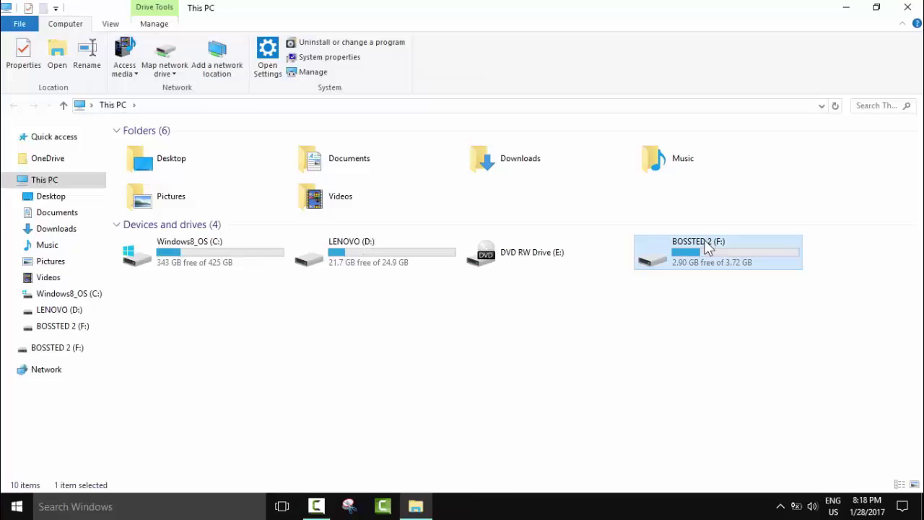
pyautogui.rightClick(673, 269)
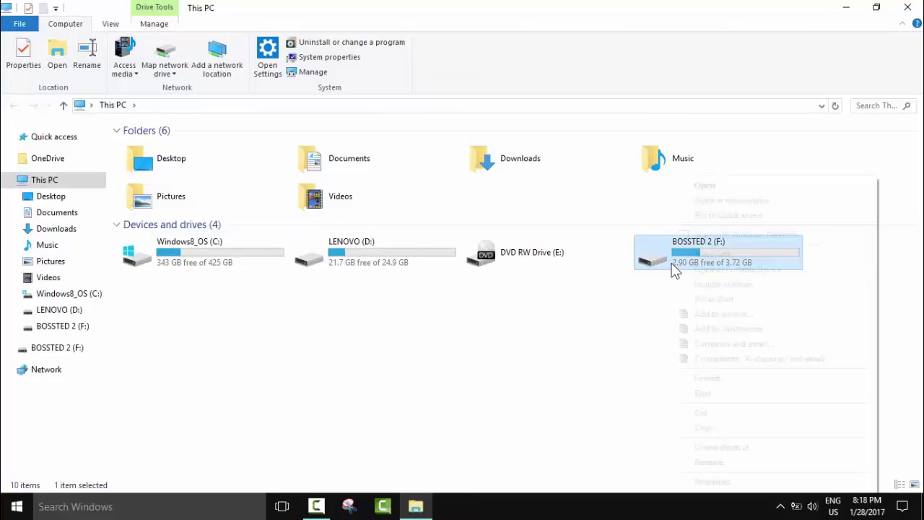
pyautogui.click(716, 464)
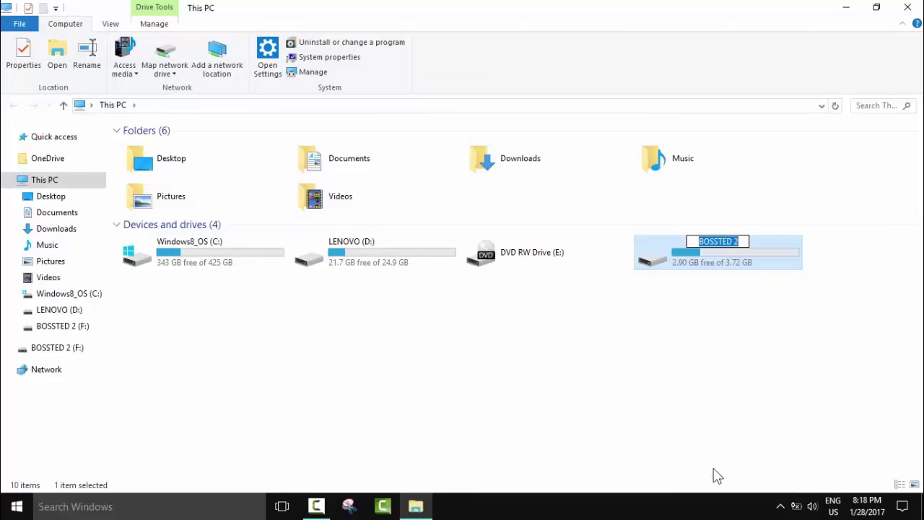
pyautogui.write('Test')
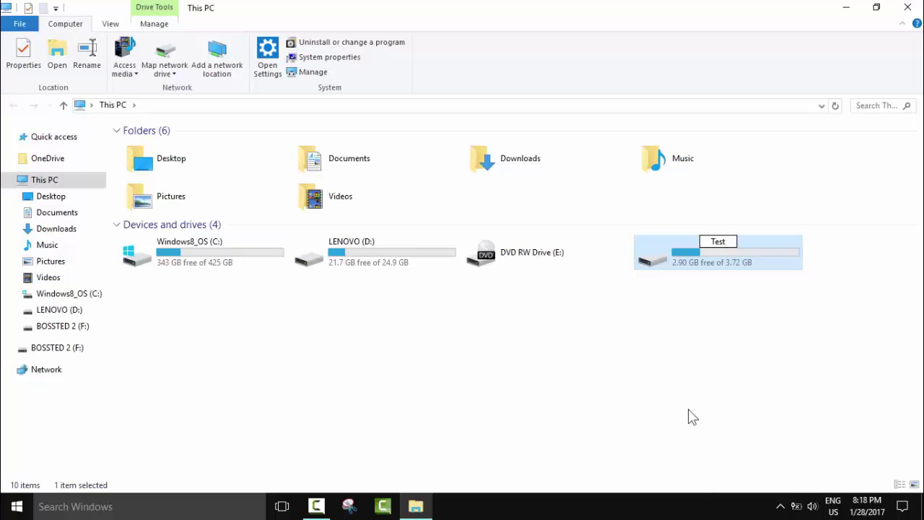
pyautogui.press('Return')
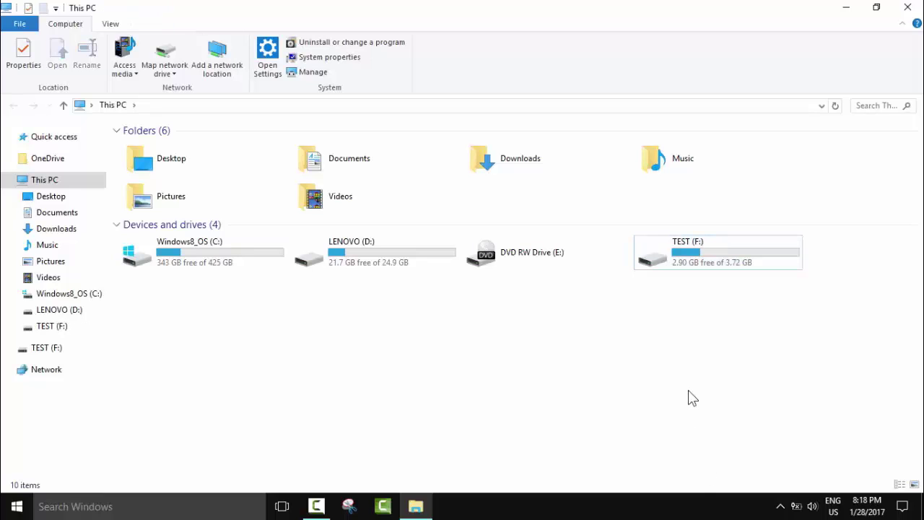
pyautogui.click(688, 264)
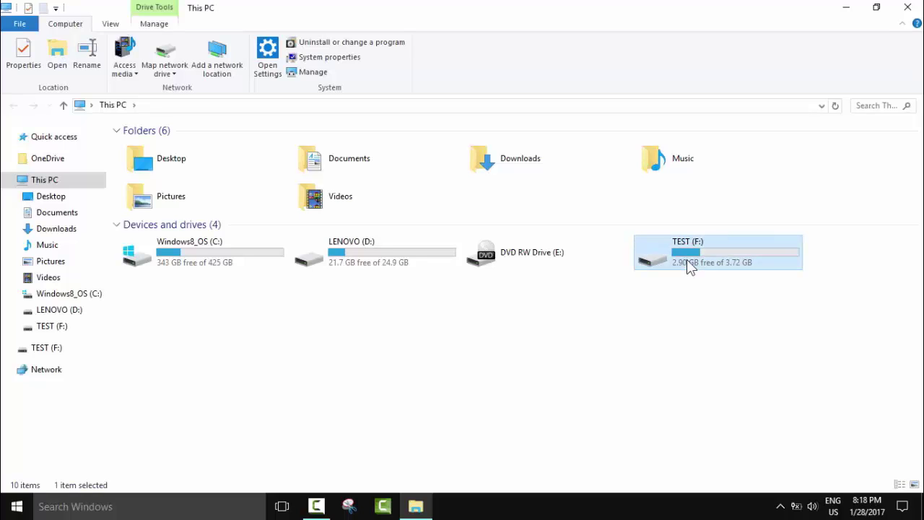
# Open the TEST (F:) drive's Properties and enter 'Test 2' as its label
pyautogui.rightClick(689, 266)
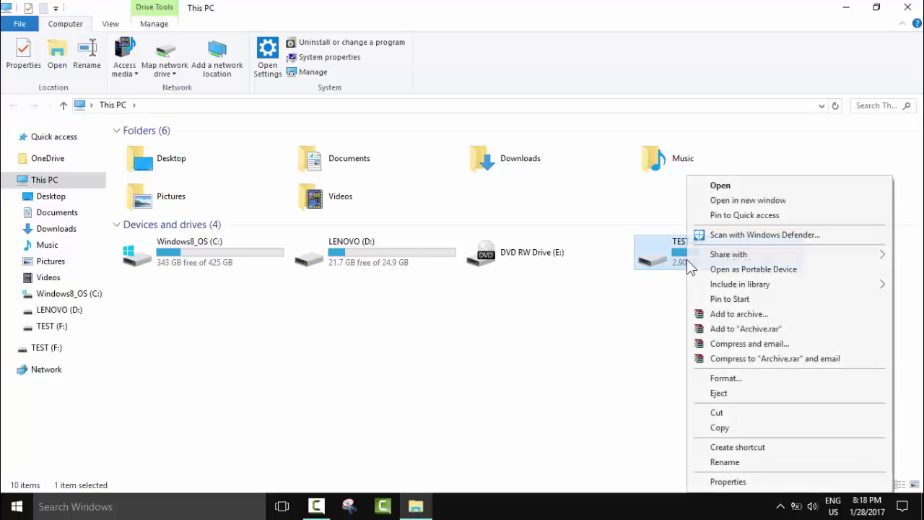
pyautogui.click(728, 482)
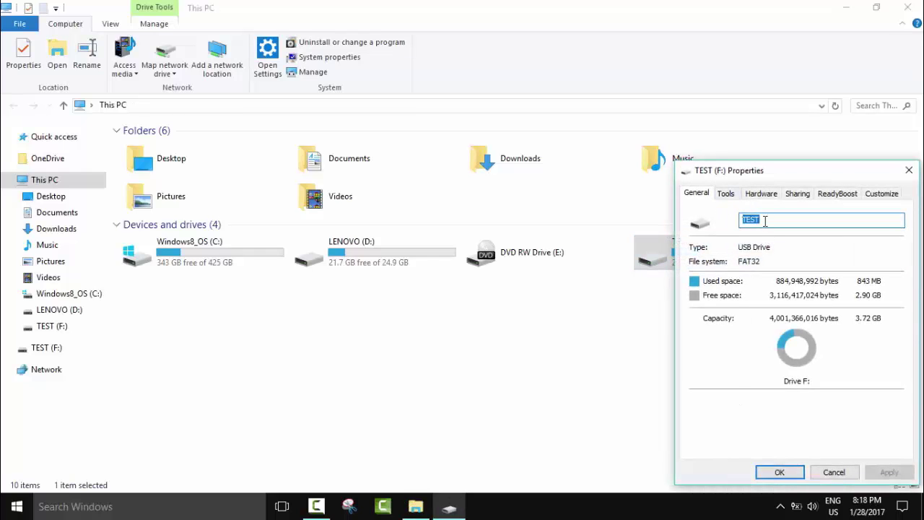
pyautogui.write('Tes')
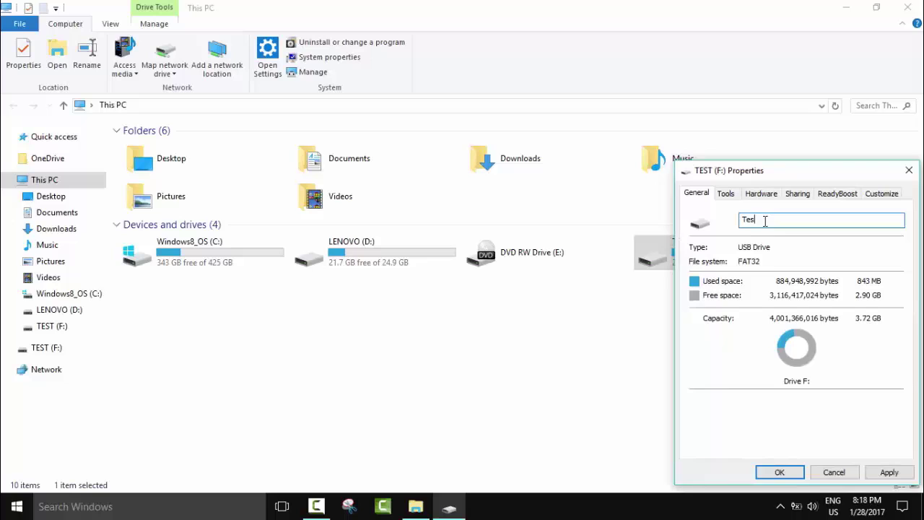
pyautogui.write('t 2')
# Run Check with Scan and repair drive on TEST (F:), then close the no-errors result
pyautogui.click(726, 194)
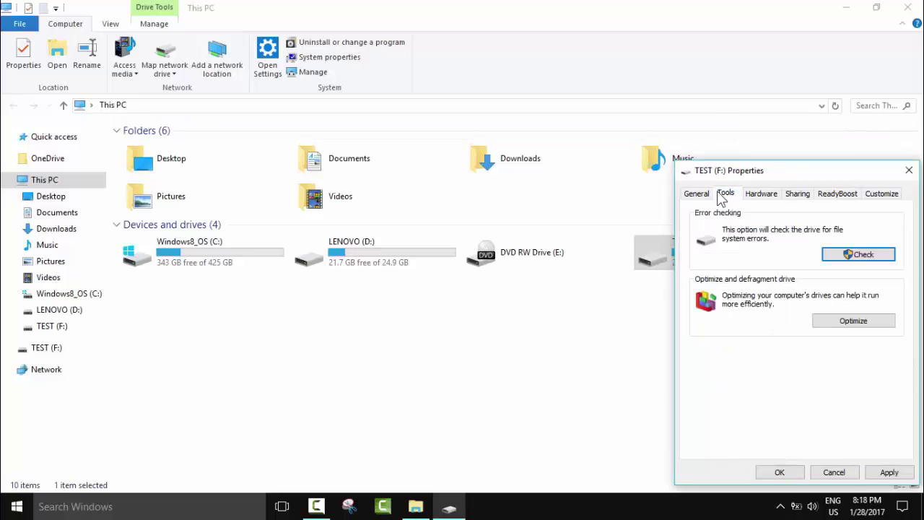
pyautogui.click(830, 259)
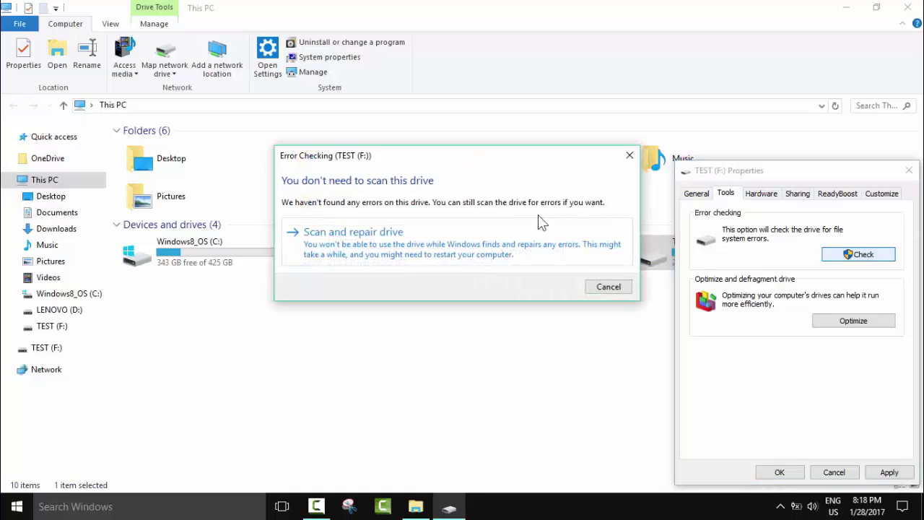
pyautogui.click(532, 236)
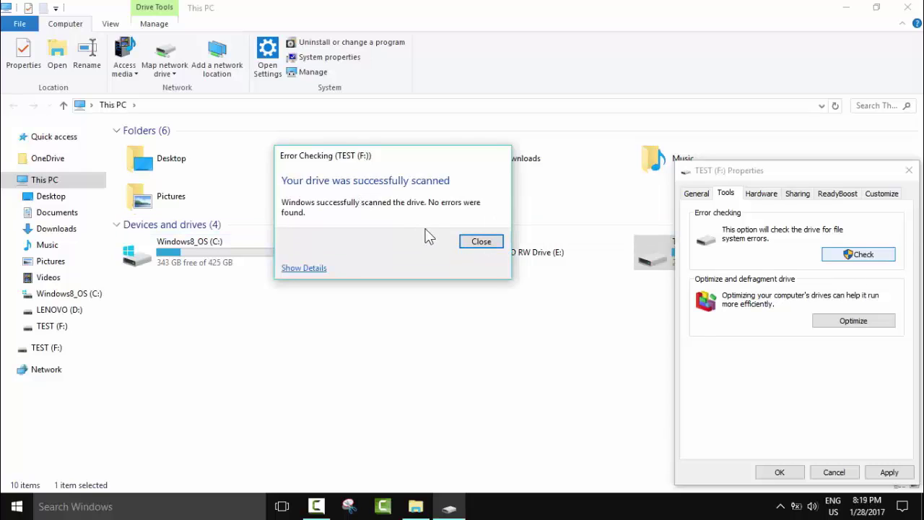
pyautogui.click(481, 243)
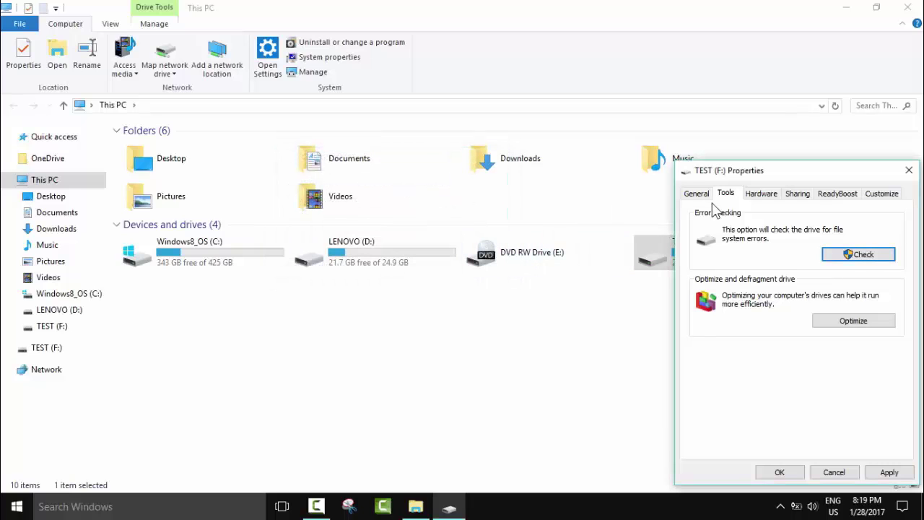
# Check the Kingston DataTraveler hardware entry and the drive's sharing status, then view ReadyBoost
pyautogui.click(769, 197)
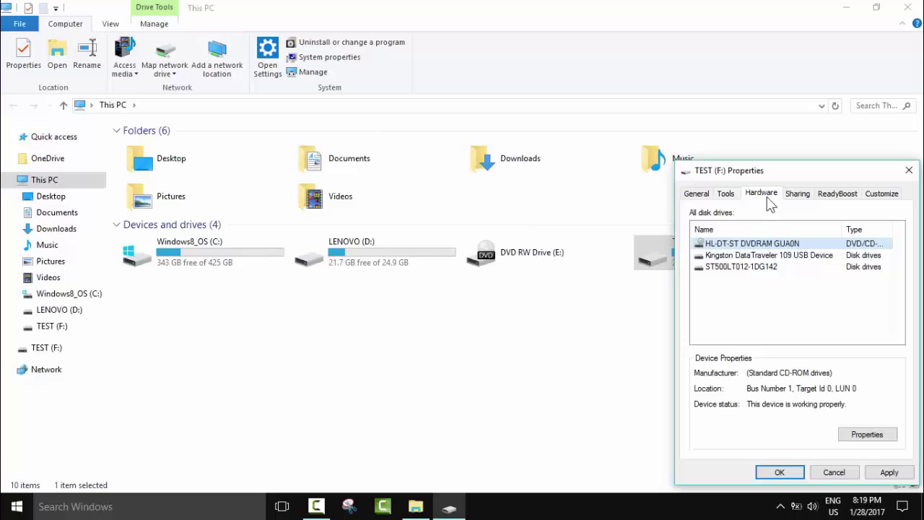
pyautogui.click(768, 256)
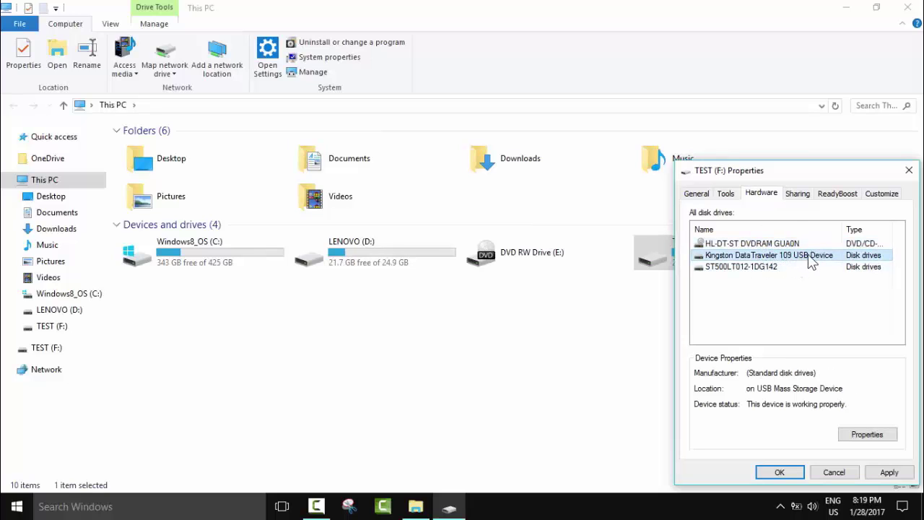
pyautogui.click(798, 194)
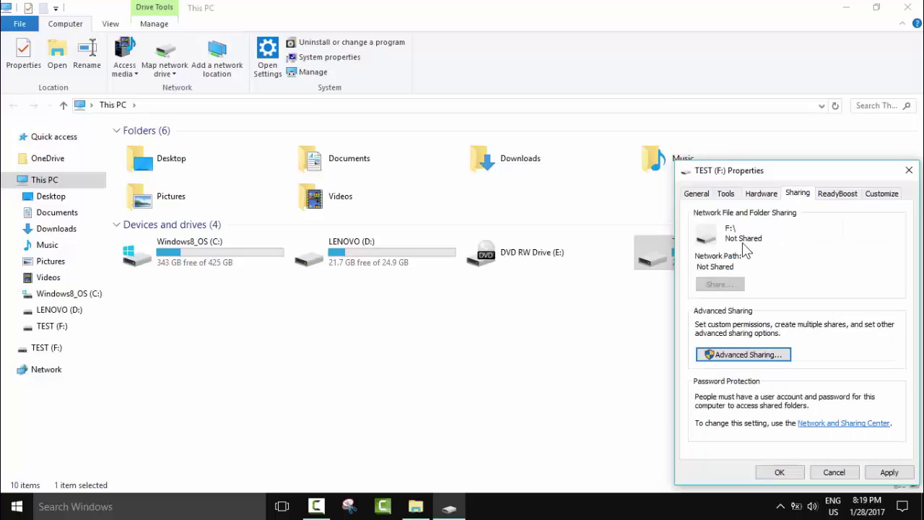
pyautogui.click(835, 195)
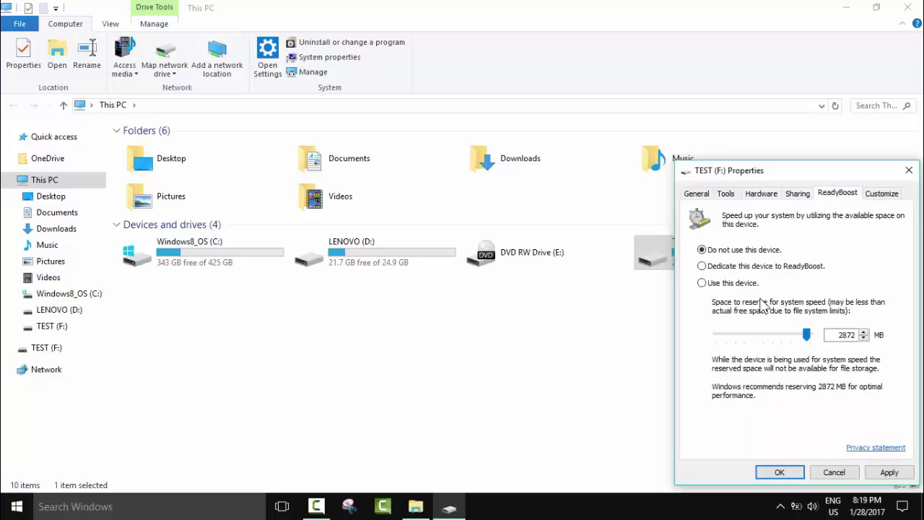
# Try ReadyBoost with a 230 MB reserve and the whole drive, then choose Do not use this device and apply
pyautogui.click(701, 283)
pyautogui.moveTo(804, 335); pyautogui.dragTo(695, 353)
pyautogui.click(721, 271)
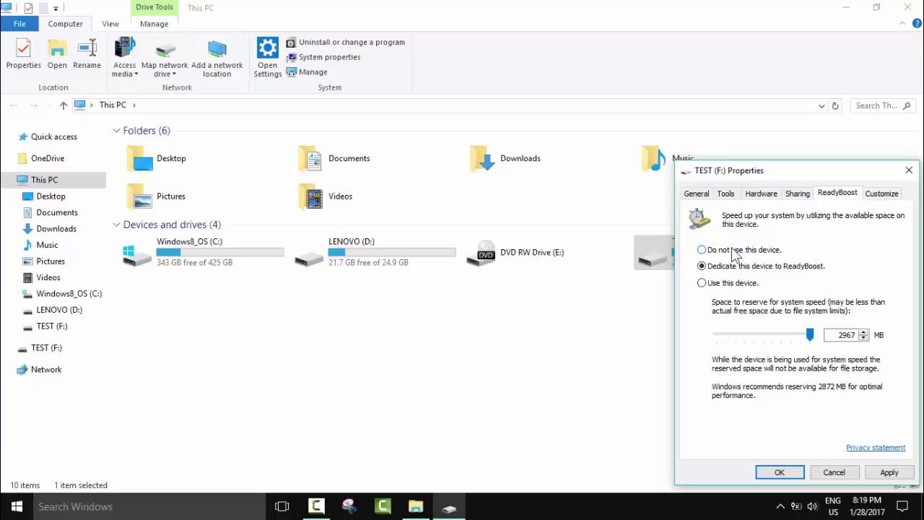
pyautogui.click(734, 251)
pyautogui.click(719, 271)
pyautogui.click(734, 283)
pyautogui.moveTo(809, 335); pyautogui.dragTo(710, 335)
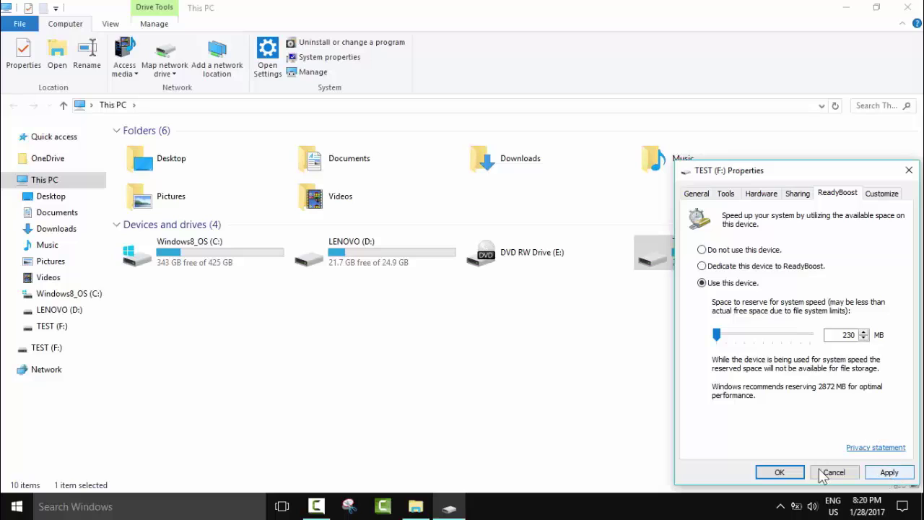
pyautogui.click(722, 251)
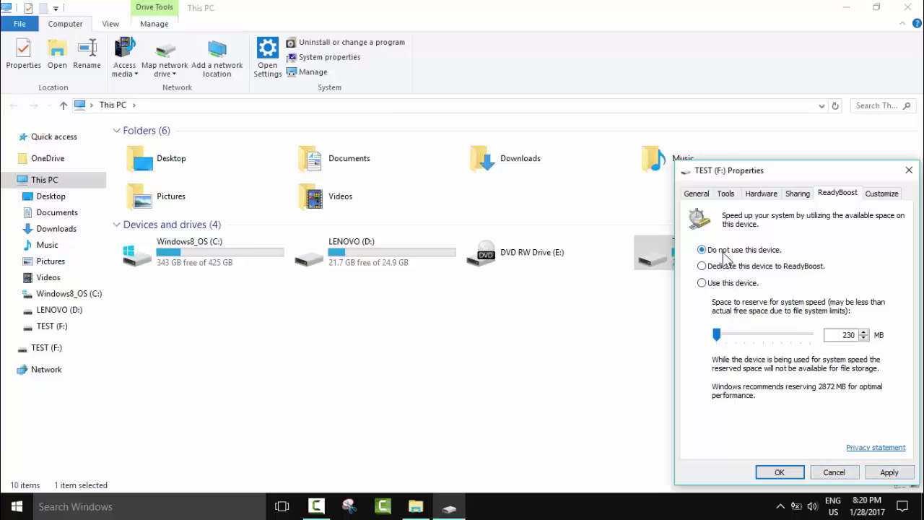
pyautogui.click(891, 475)
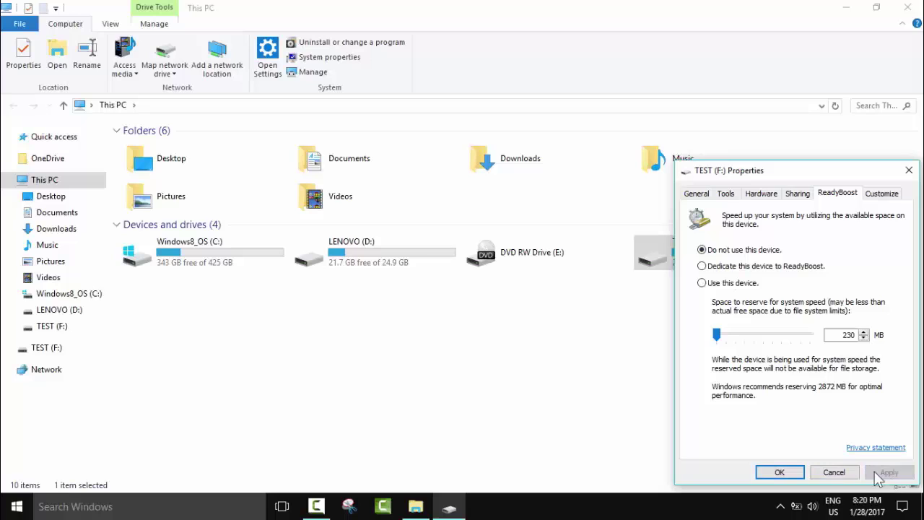
# Close the drive Properties with OK, then eject DataTraveler 109 via Safely Remove Hardware in the tray
pyautogui.click(778, 473)
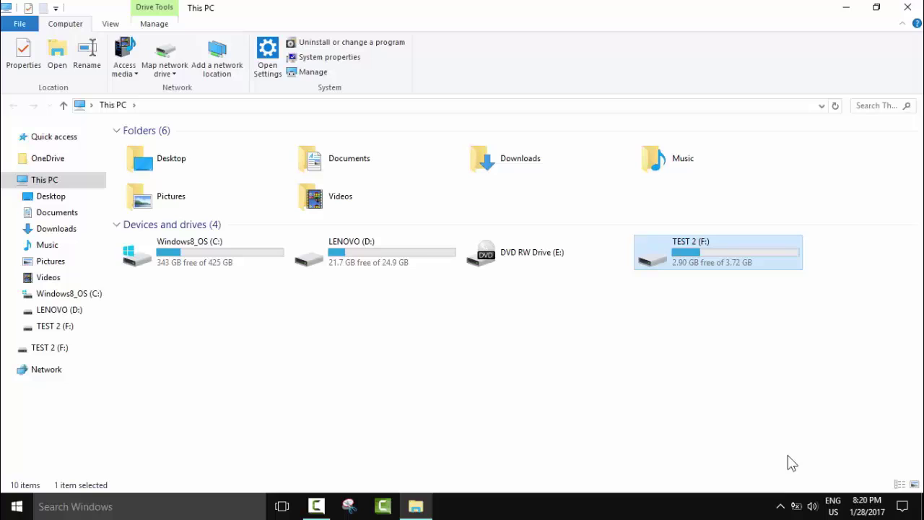
pyautogui.click(781, 507)
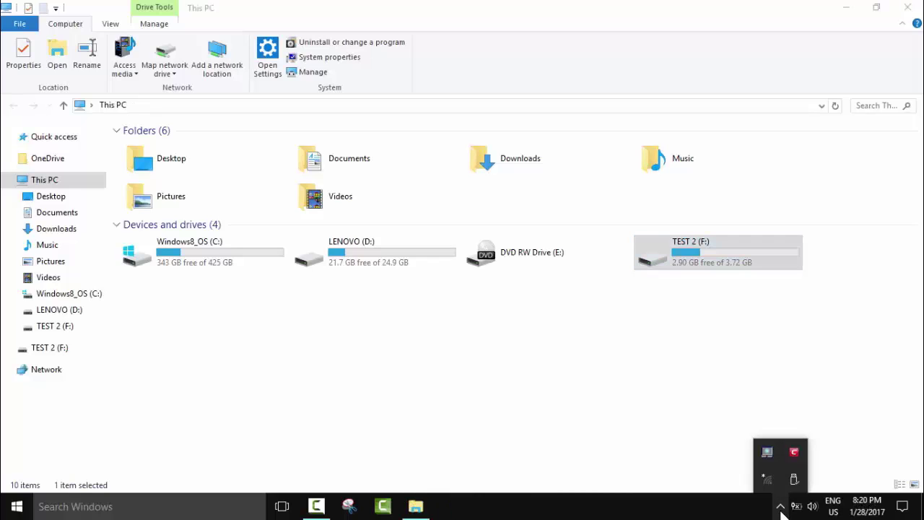
pyautogui.click(794, 493)
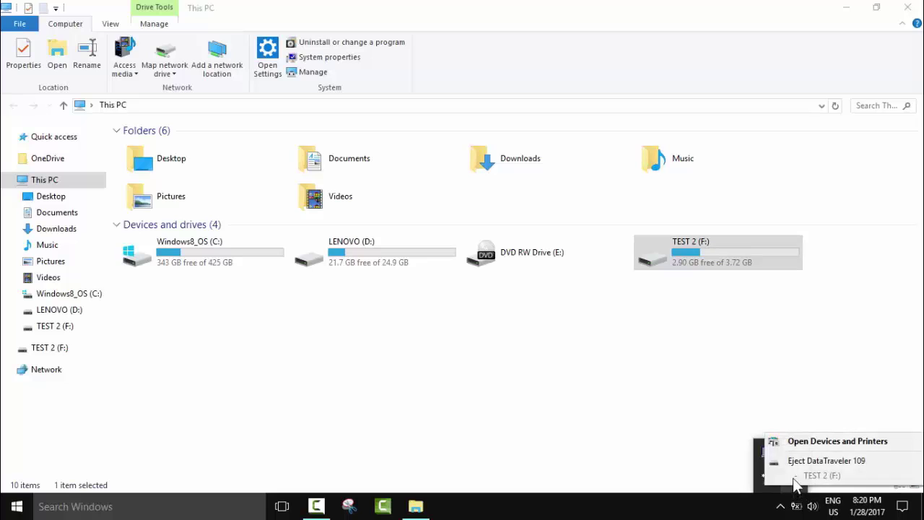
pyautogui.click(794, 461)
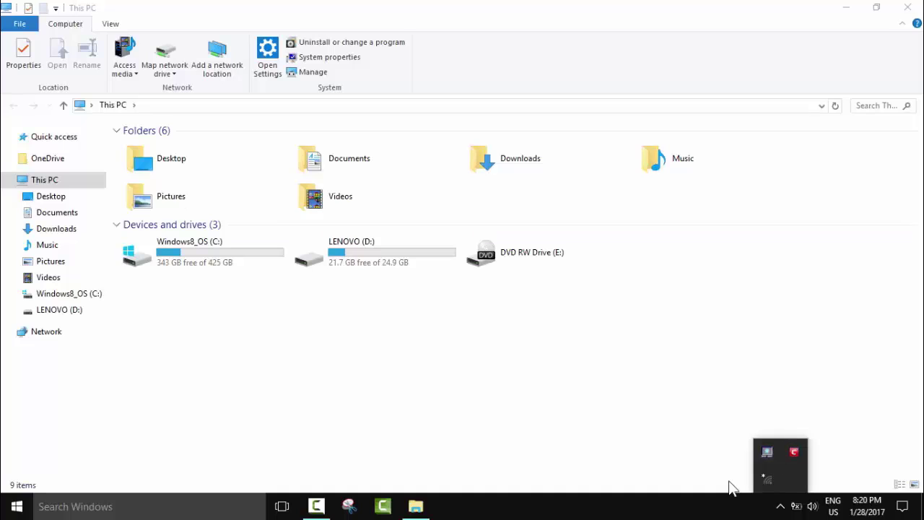
# Close the This PC File Explorer window with Alt+F4
pyautogui.hotkey('alt', 'F4')
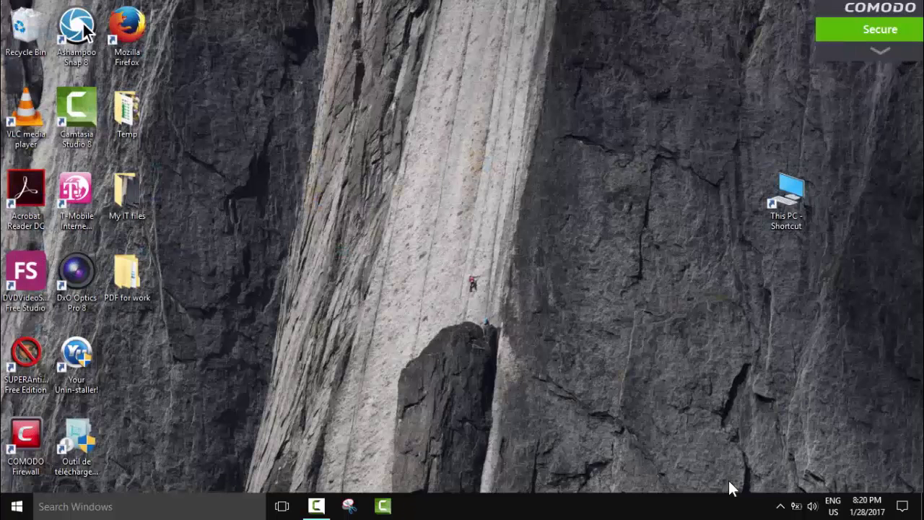